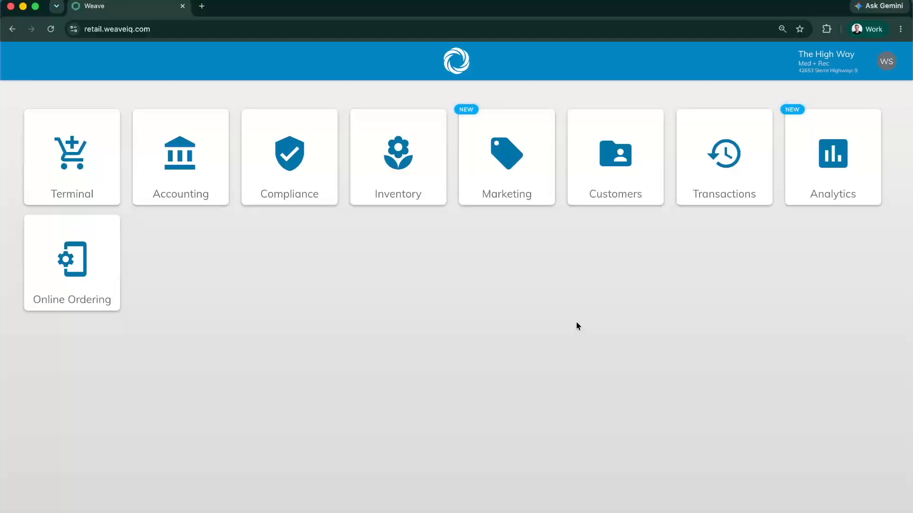
Open the Outreach campaigns page in the Marketing area
{"action": "left_click", "coordinate": [523, 207]}
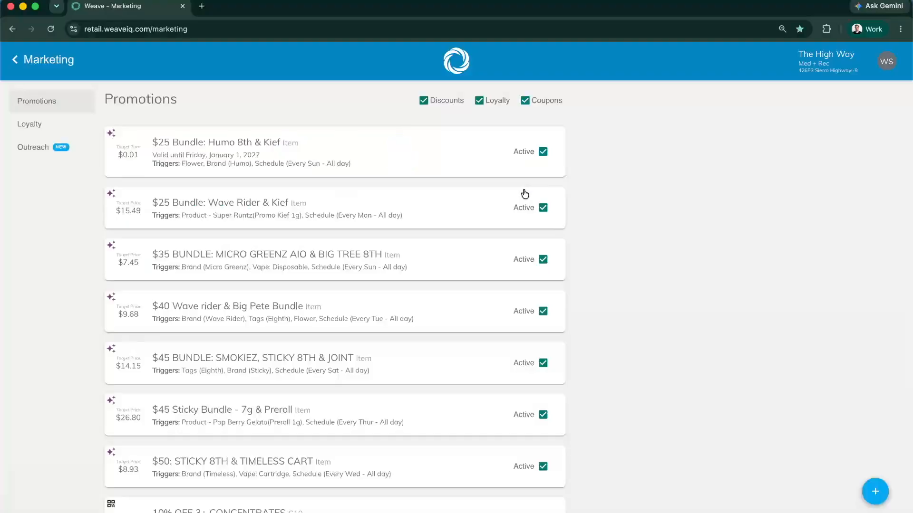
{"action": "left_click", "coordinate": [25, 149]}
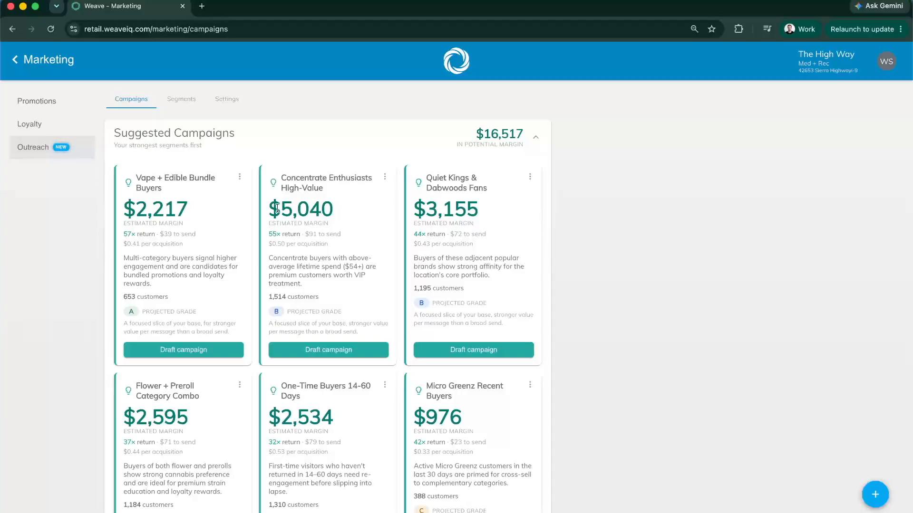
Examine the Concentrate Enthusiasts High-Value suggestion's estimated margin, return, cost per acquisition, customer count and audience description
{"action": "left_click_drag", "start_coordinate": [281, 209], "coordinate": [345, 211]}
{"action": "left_click", "coordinate": [343, 208]}
{"action": "double_click", "coordinate": [310, 233]}
{"action": "left_click", "coordinate": [353, 239]}
{"action": "scroll", "coordinate": [333, 237], "scroll_direction": "down", "scroll_amount": 1}
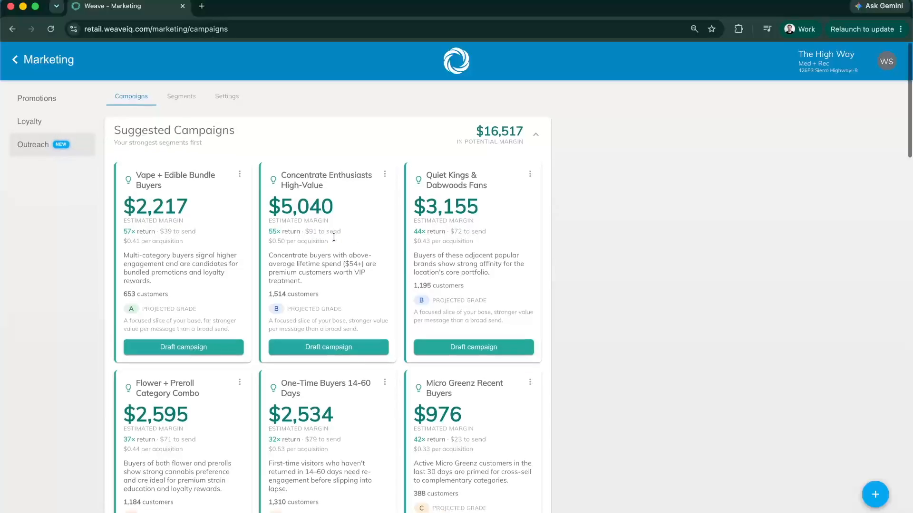
{"action": "left_click_drag", "start_coordinate": [269, 294], "coordinate": [315, 291]}
{"action": "left_click", "coordinate": [322, 291]}
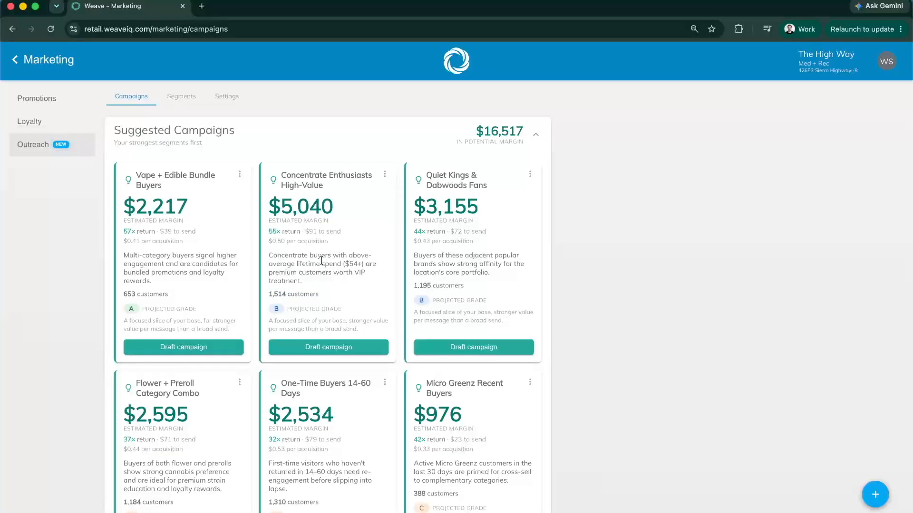
{"action": "left_click_drag", "start_coordinate": [269, 255], "coordinate": [373, 264]}
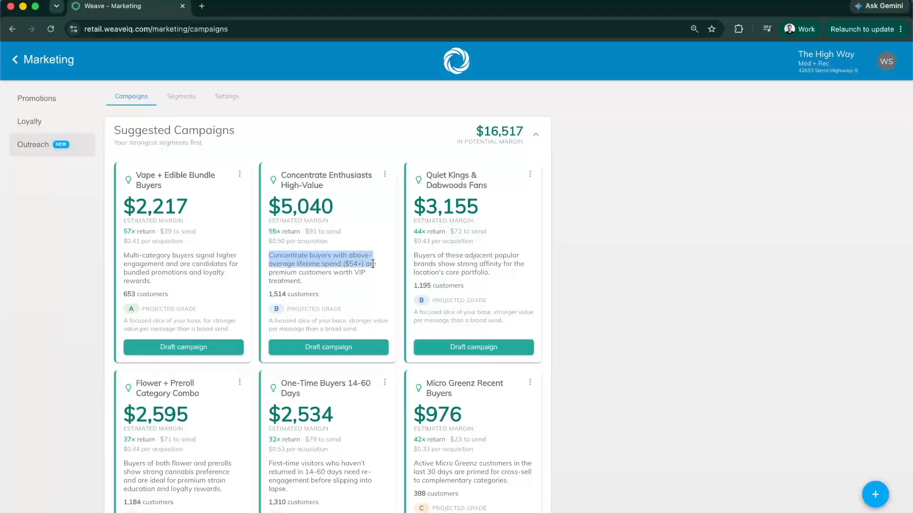
{"action": "left_click", "coordinate": [352, 269]}
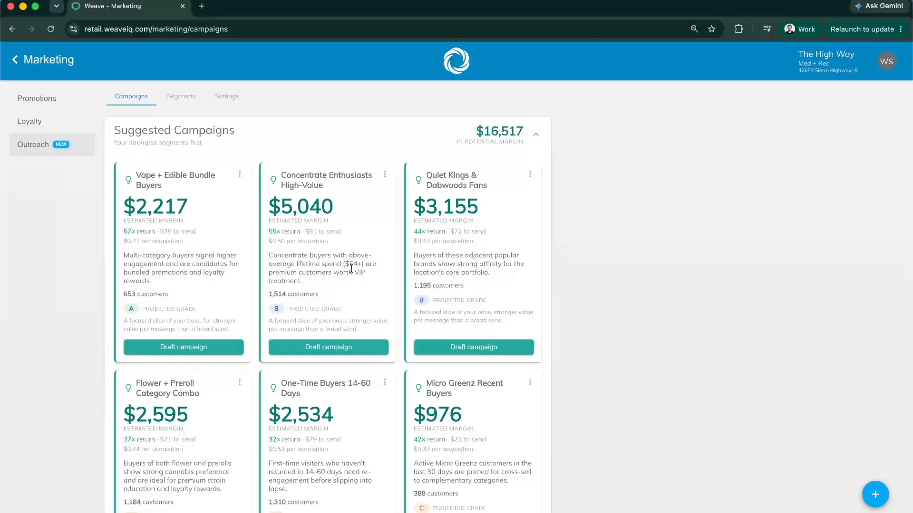
Open a campaign draft from the Concentrate Enthusiasts High-Value suggestion, review its name, segment choices and landing page message, and close it unsaved
{"action": "left_click", "coordinate": [321, 347]}
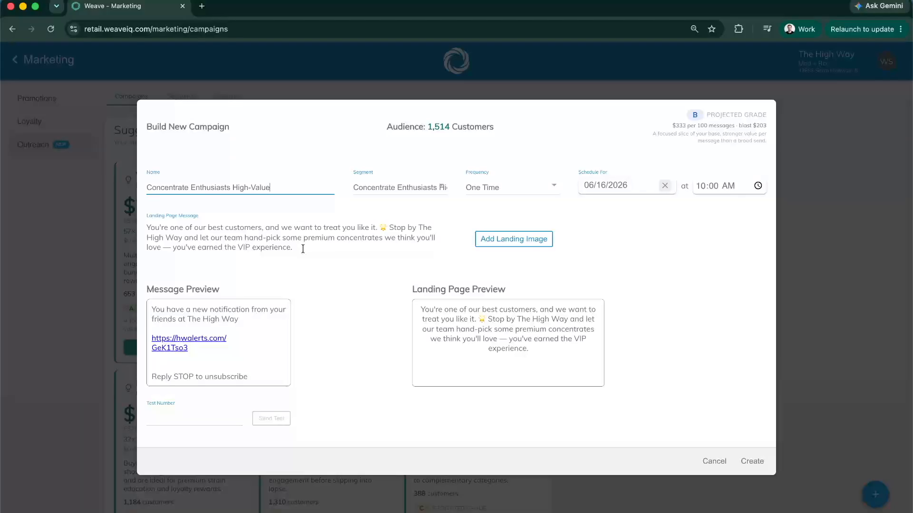
{"action": "double_click", "coordinate": [283, 188]}
{"action": "left_click", "coordinate": [342, 202]}
{"action": "left_click", "coordinate": [371, 189]}
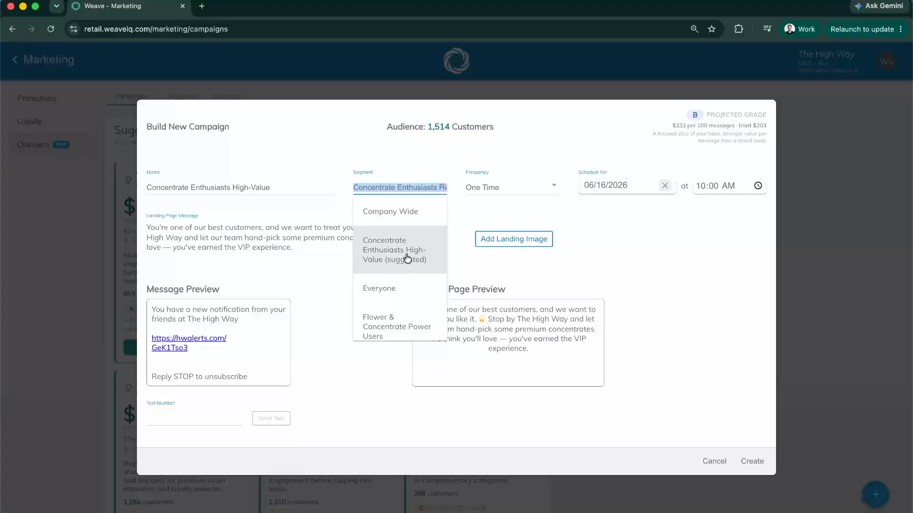
{"action": "left_click", "coordinate": [639, 227]}
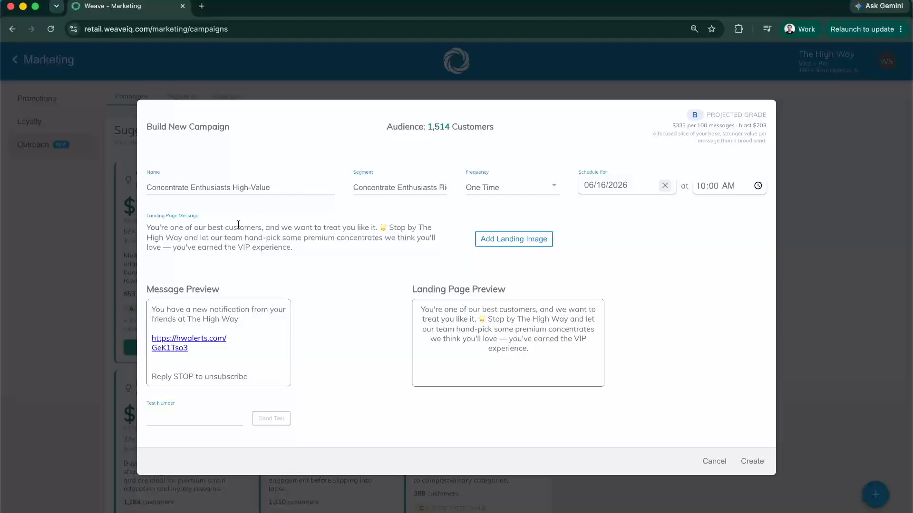
{"action": "left_click", "coordinate": [204, 227]}
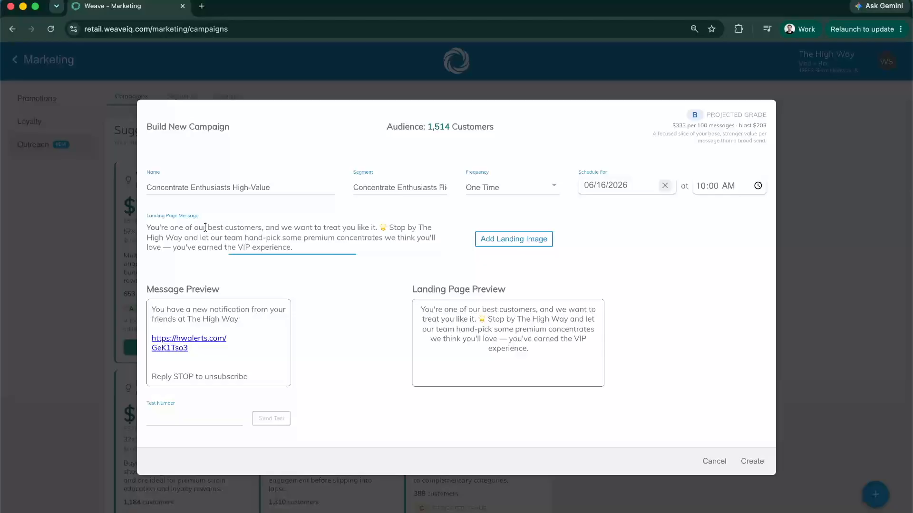
{"action": "left_click", "coordinate": [299, 247]}
{"action": "left_click_drag", "start_coordinate": [145, 226], "coordinate": [320, 251]}
{"action": "left_click", "coordinate": [321, 251]}
{"action": "key", "text": "Escape"}
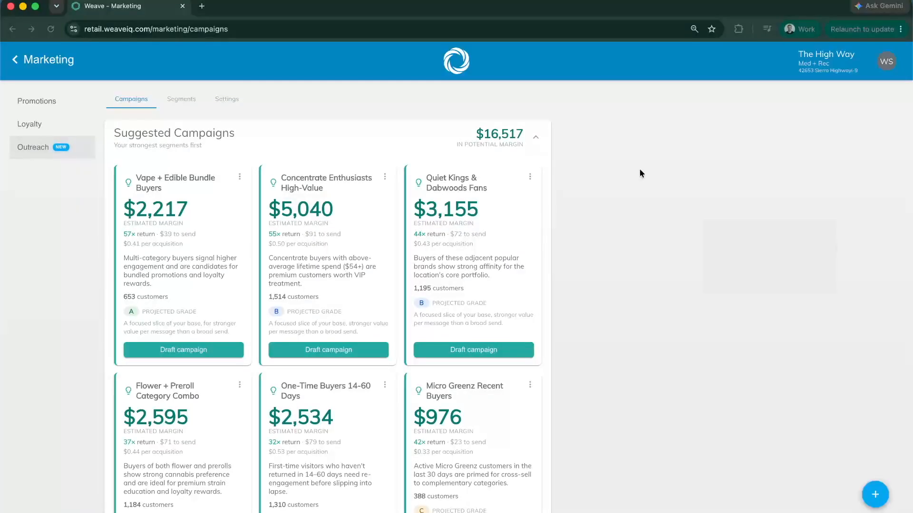
Review the remaining suggested campaigns, the Performance Overview and the completed entries under Recent Campaigns
{"action": "scroll", "coordinate": [630, 169], "scroll_direction": "down", "scroll_amount": 2}
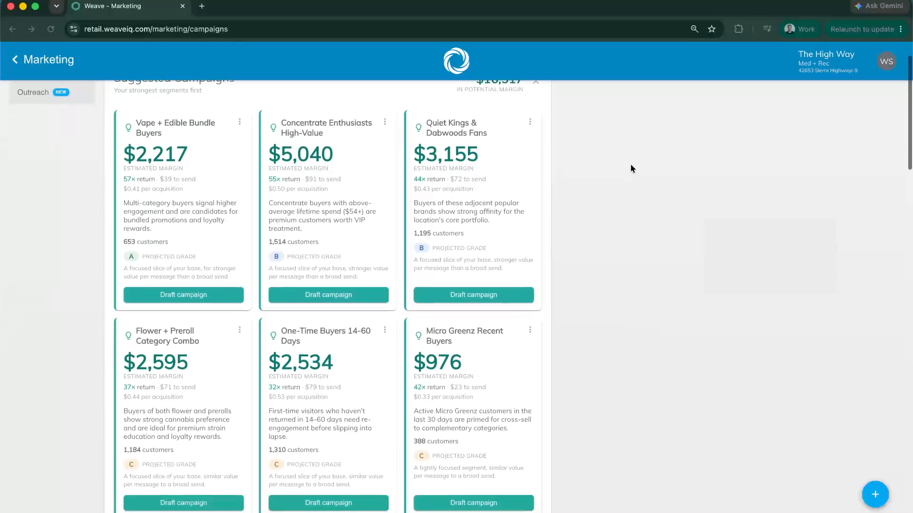
{"action": "scroll", "coordinate": [626, 164], "scroll_direction": "down", "scroll_amount": 5}
{"action": "scroll", "coordinate": [18, 292], "scroll_direction": "down", "scroll_amount": 7}
{"action": "scroll", "coordinate": [18, 292], "scroll_direction": "down", "scroll_amount": 1}
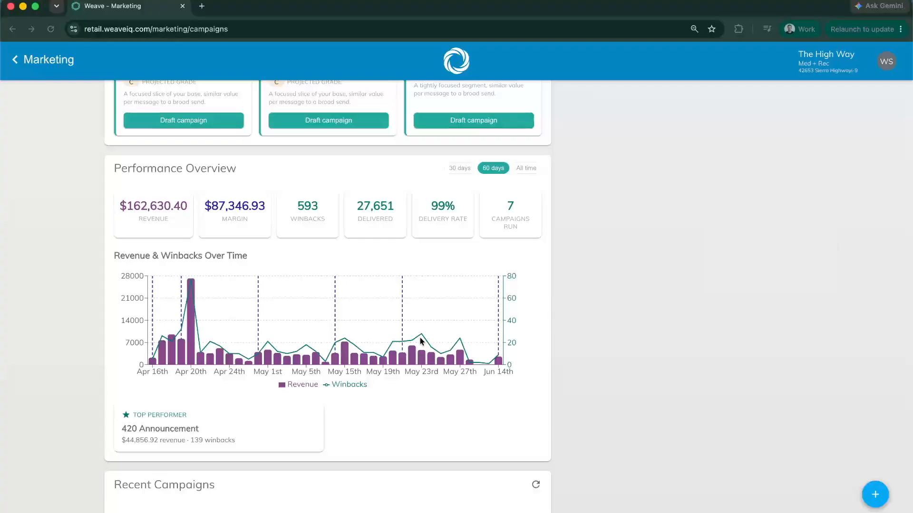
{"action": "scroll", "coordinate": [40, 181], "scroll_direction": "down", "scroll_amount": 5}
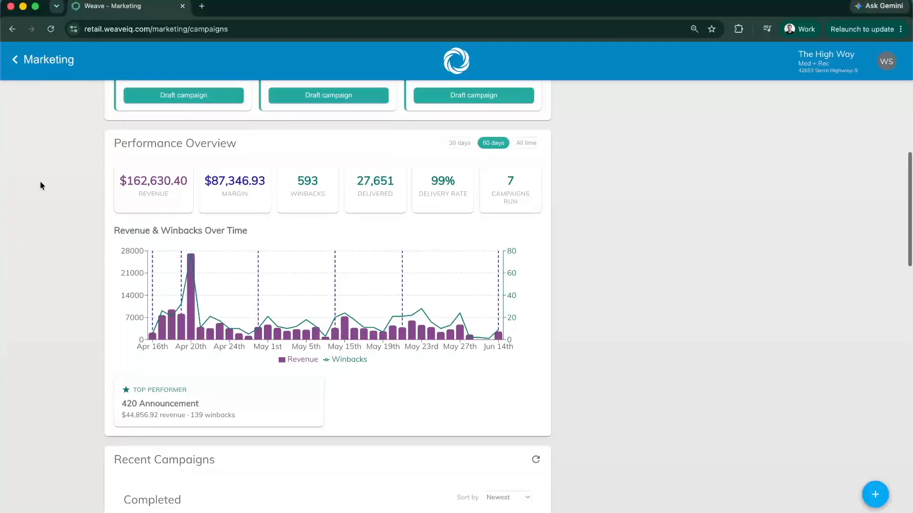
{"action": "scroll", "coordinate": [40, 182], "scroll_direction": "down", "scroll_amount": 3}
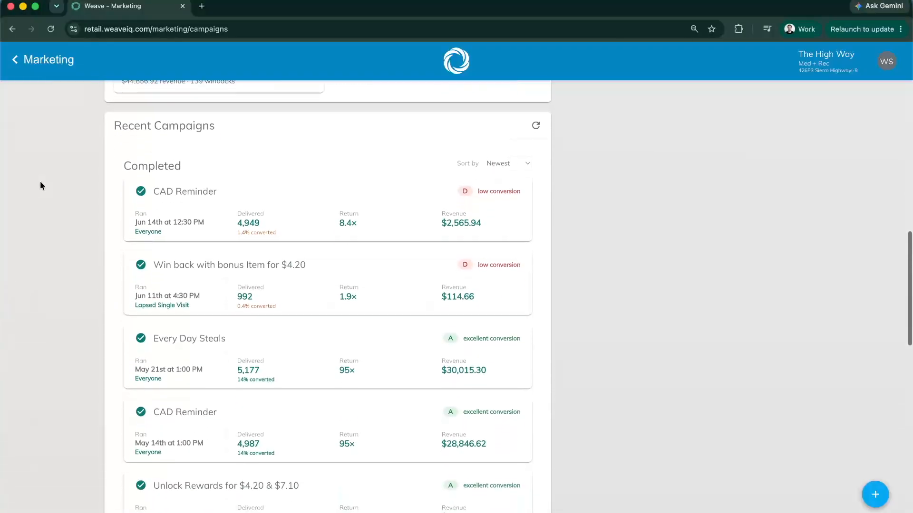
{"action": "scroll", "coordinate": [40, 185], "scroll_direction": "down", "scroll_amount": 1}
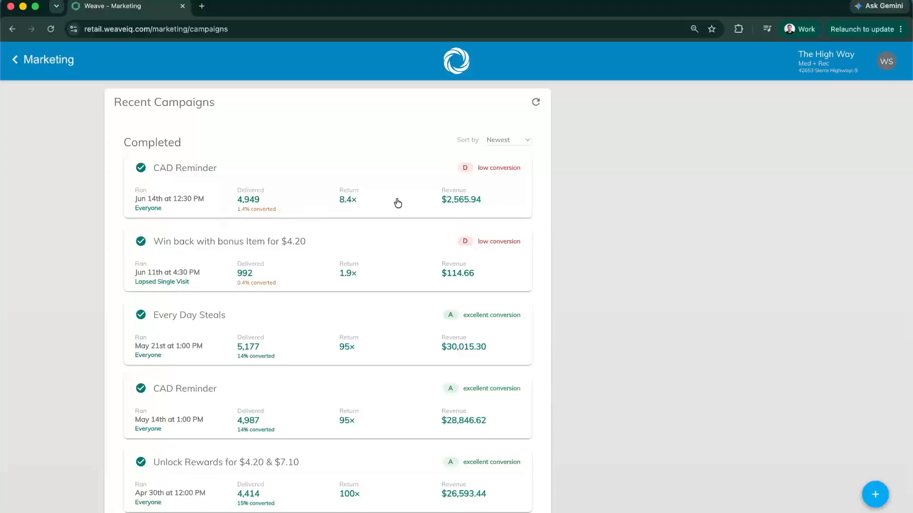
{"action": "scroll", "coordinate": [430, 203], "scroll_direction": "down", "scroll_amount": 1}
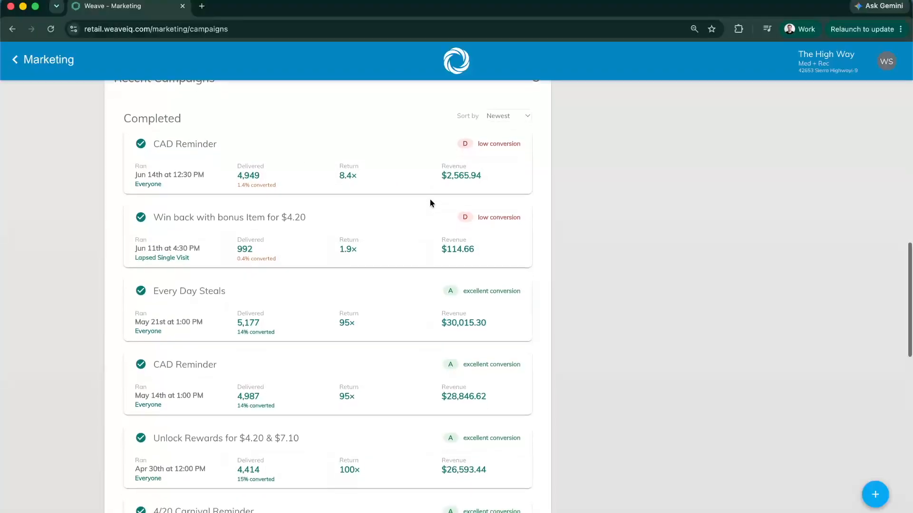
{"action": "scroll", "coordinate": [584, 165], "scroll_direction": "down", "scroll_amount": 1}
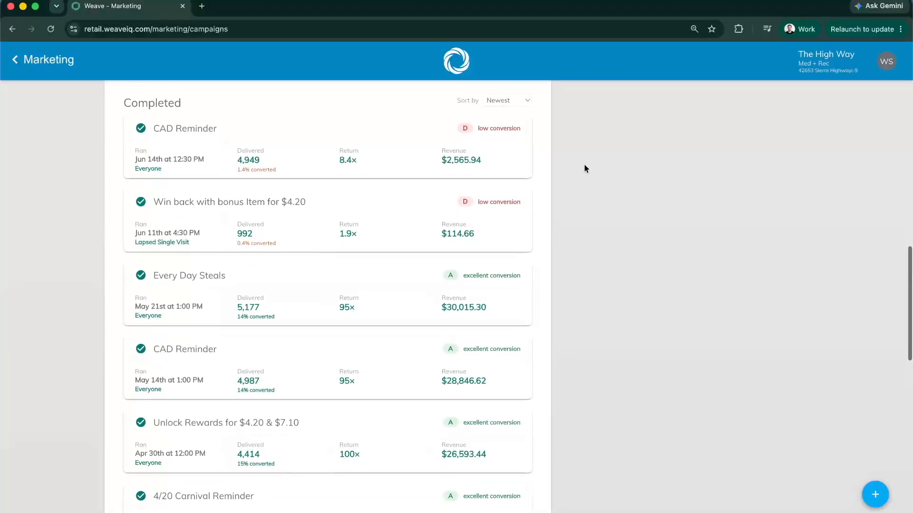
Expand the completed Every Day Steals campaign and examine its performance chart, message, landing preview and errors
{"action": "left_click", "coordinate": [304, 284]}
{"action": "scroll", "coordinate": [304, 285], "scroll_direction": "down", "scroll_amount": 3}
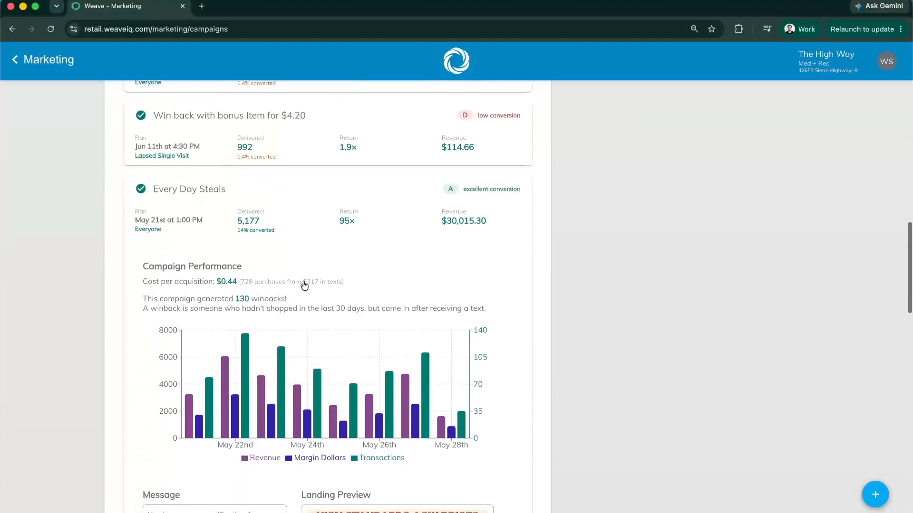
{"action": "scroll", "coordinate": [82, 261], "scroll_direction": "down", "scroll_amount": 1}
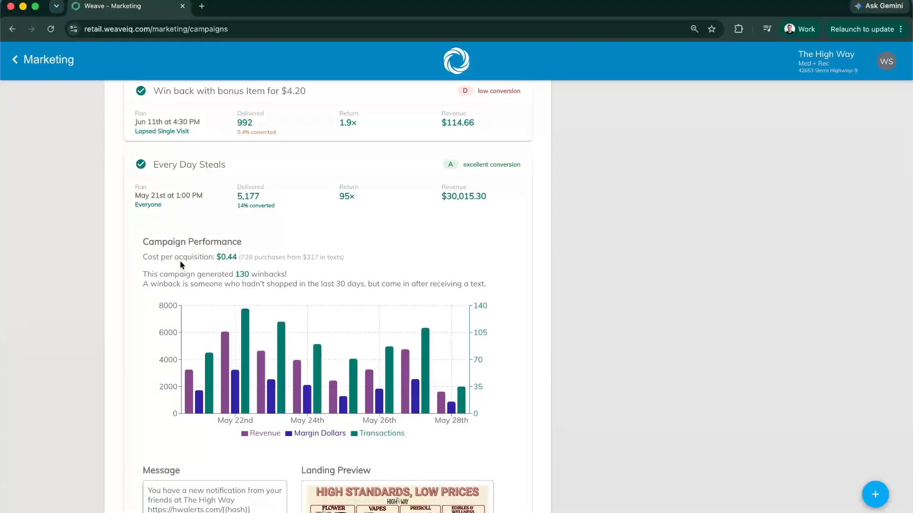
{"action": "scroll", "coordinate": [219, 280], "scroll_direction": "down", "scroll_amount": 4}
{"action": "scroll", "coordinate": [220, 282], "scroll_direction": "down", "scroll_amount": 5}
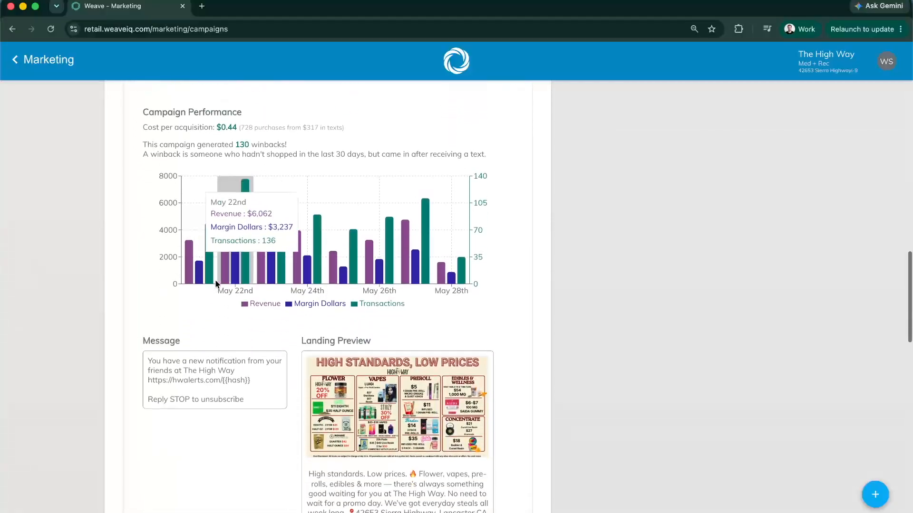
{"action": "scroll", "coordinate": [82, 267], "scroll_direction": "down", "scroll_amount": 1}
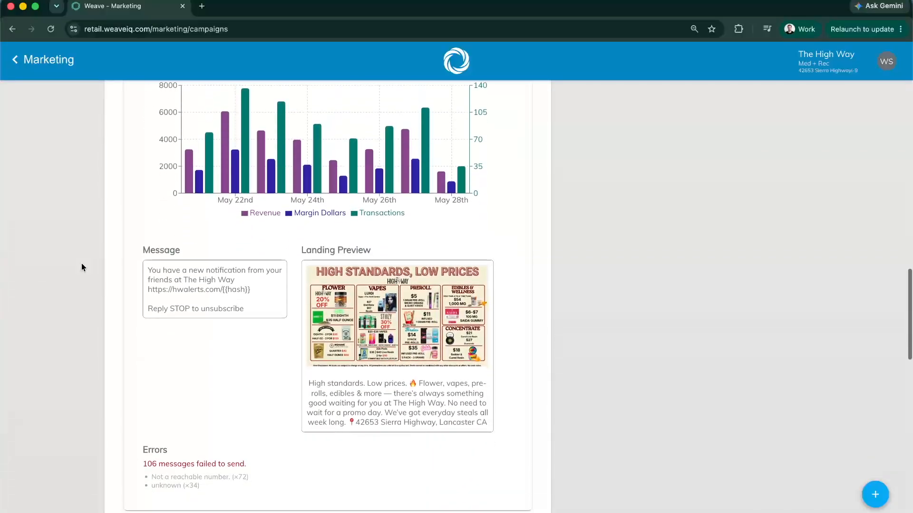
{"action": "left_click", "coordinate": [694, 227]}
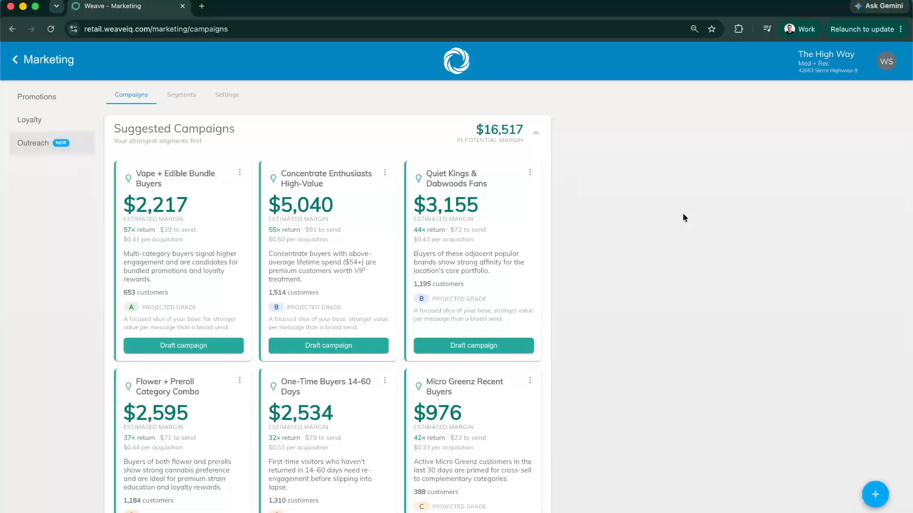
Open the customer segments, expand the suggested segments to review their rules, and collapse them again
{"action": "left_click", "coordinate": [175, 100]}
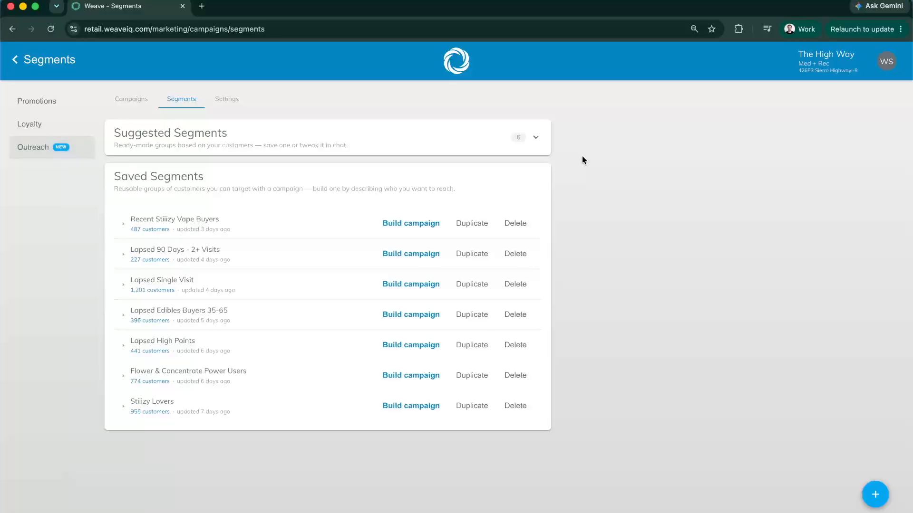
{"action": "left_click", "coordinate": [536, 141]}
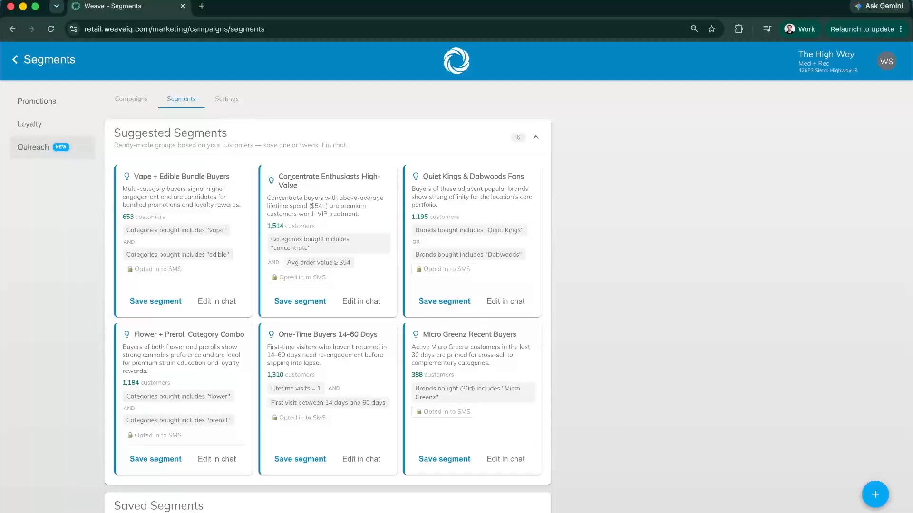
{"action": "scroll", "coordinate": [695, 213], "scroll_direction": "down", "scroll_amount": 1}
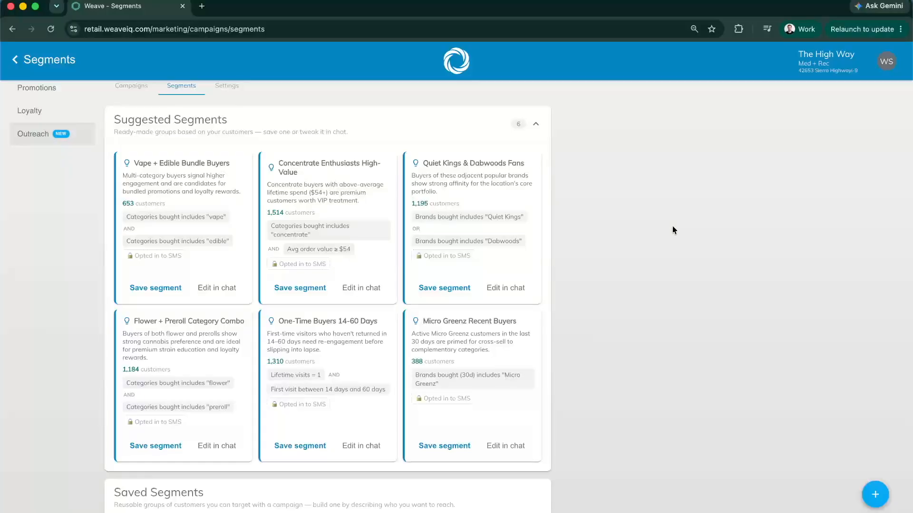
{"action": "left_click", "coordinate": [536, 124]}
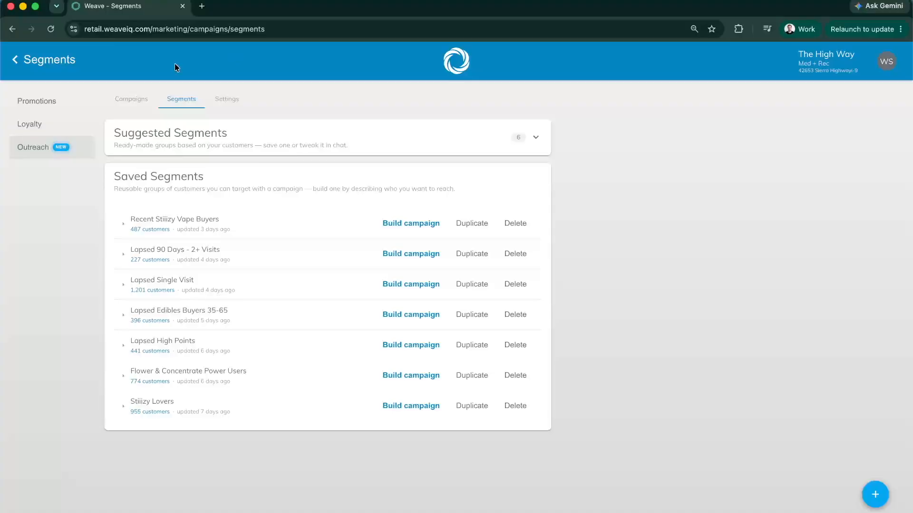
Build a new segment by requesting customers who frequently purchase flower and concentrate together and haven't been texted in the last 10 days
{"action": "left_click", "coordinate": [877, 495]}
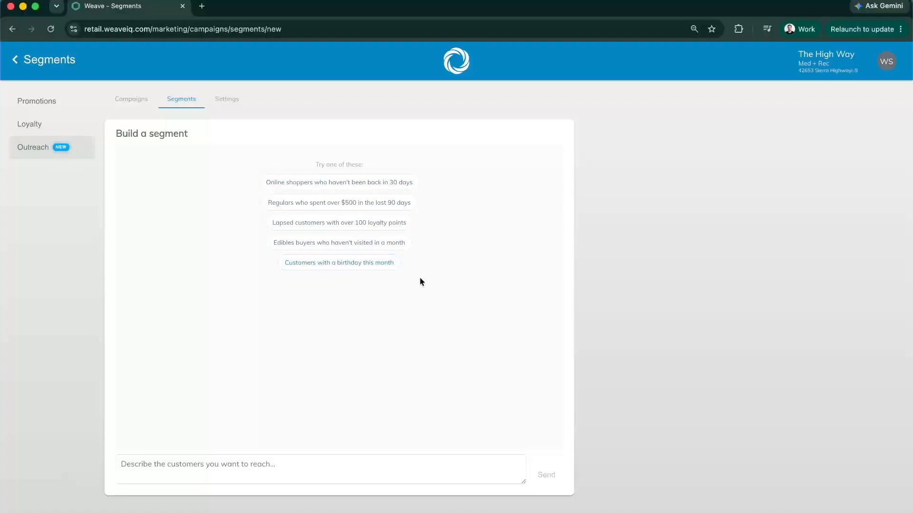
{"action": "left_click", "coordinate": [378, 465]}
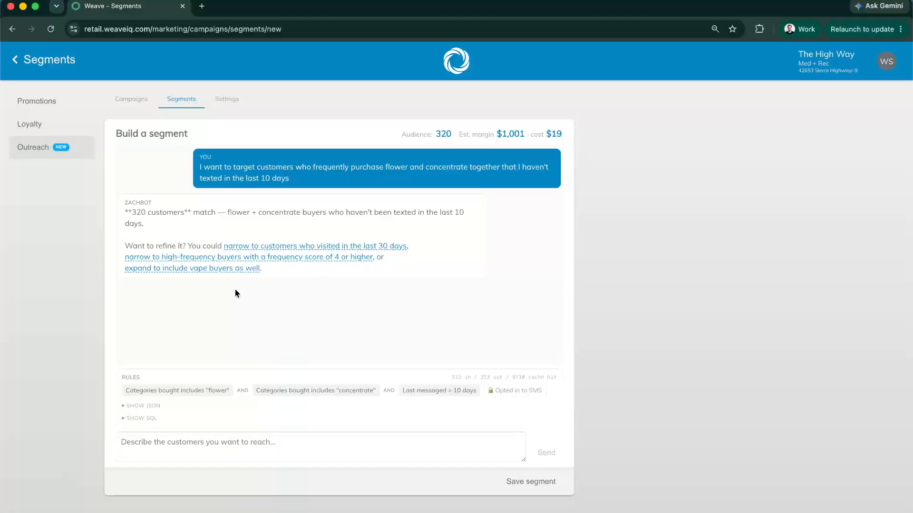
Refine the segment with the suggestions to include vape buyers and narrow to customers who haven't visited in the last 14 days
{"action": "left_click", "coordinate": [216, 269]}
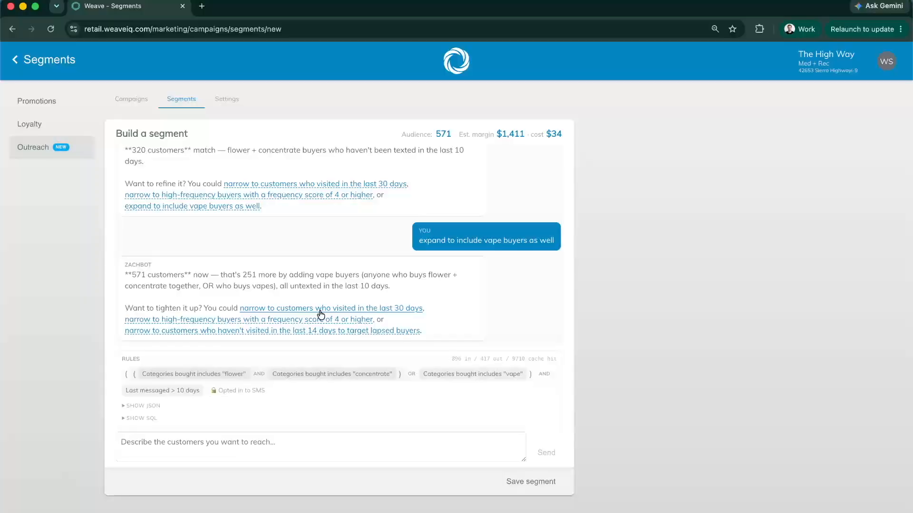
{"action": "left_click_drag", "start_coordinate": [131, 272], "coordinate": [153, 273]}
{"action": "left_click", "coordinate": [153, 273]}
{"action": "left_click", "coordinate": [321, 330]}
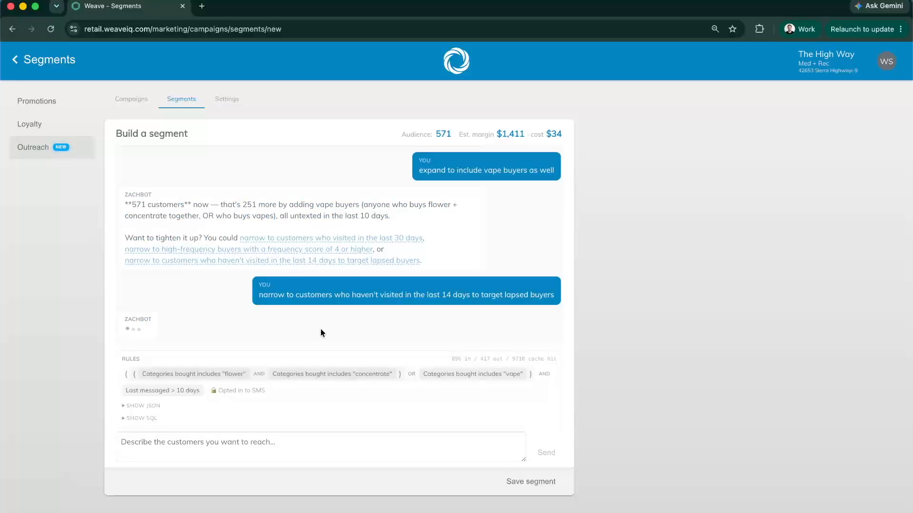
{"action": "scroll", "coordinate": [461, 294], "scroll_direction": "up", "scroll_amount": 3}
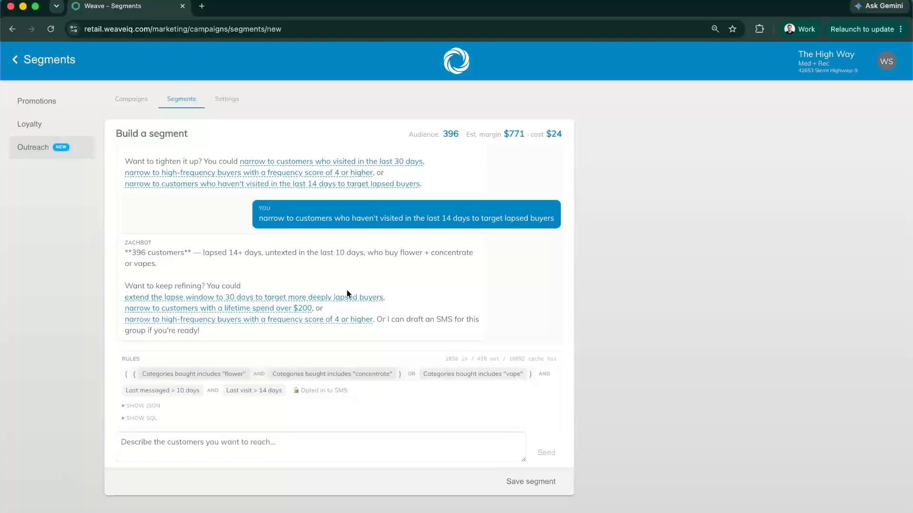
Check the segment's audience and estimated margin, and save it under the proposed name Lapsed Flower Concentrate Vape
{"action": "left_click_drag", "start_coordinate": [443, 133], "coordinate": [453, 131]}
{"action": "left_click_drag", "start_coordinate": [509, 134], "coordinate": [525, 137]}
{"action": "left_click", "coordinate": [524, 133]}
{"action": "left_click", "coordinate": [543, 481]}
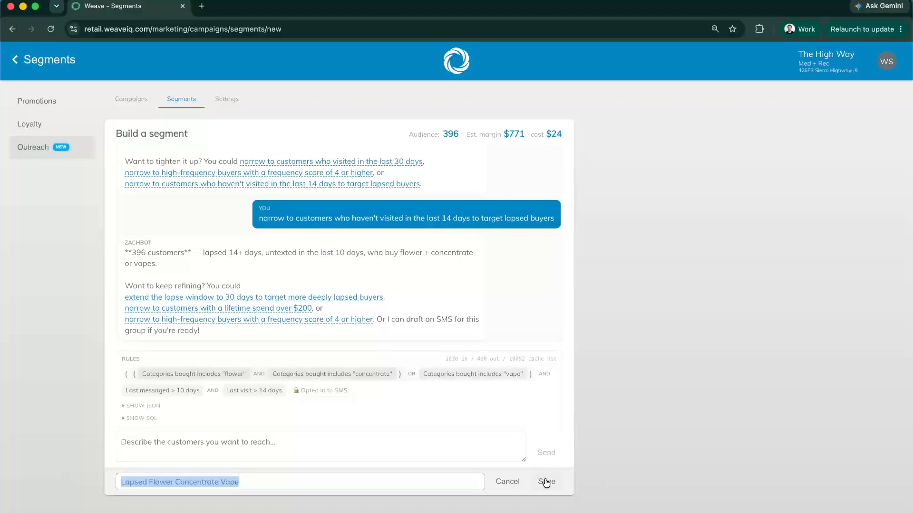
{"action": "left_click", "coordinate": [261, 480]}
{"action": "left_click_drag", "start_coordinate": [121, 482], "coordinate": [256, 481]}
{"action": "left_click", "coordinate": [267, 481]}
{"action": "left_click", "coordinate": [554, 481]}
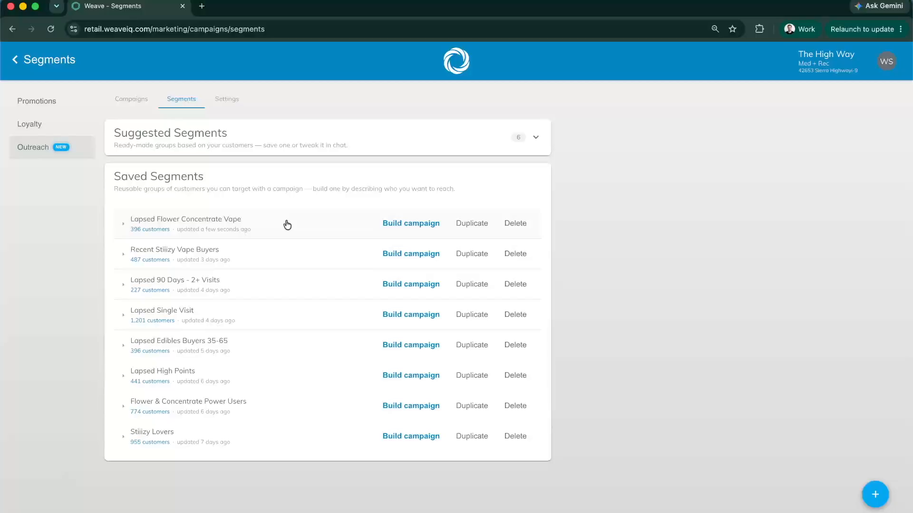
Start building a campaign from the saved Lapsed Flower Concentrate Vape segment and look over its setup fields and landing page message
{"action": "left_click", "coordinate": [395, 222]}
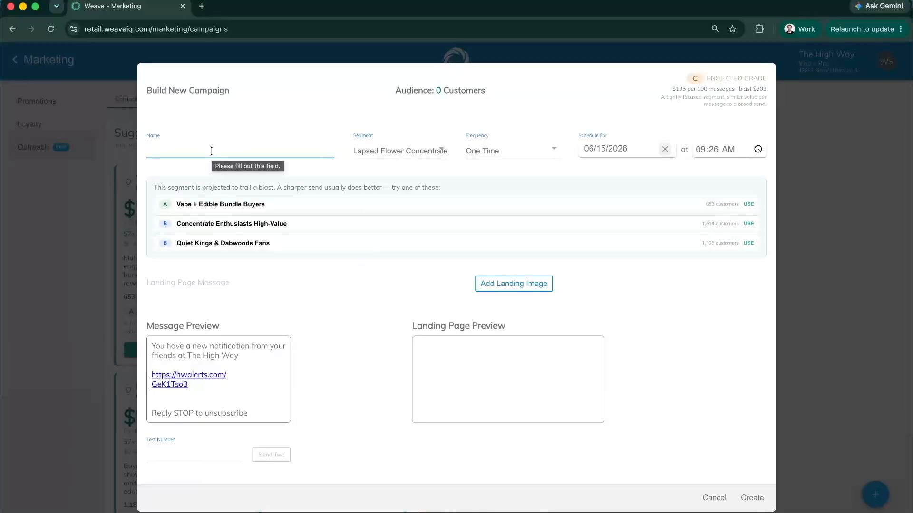
{"action": "left_click", "coordinate": [189, 284]}
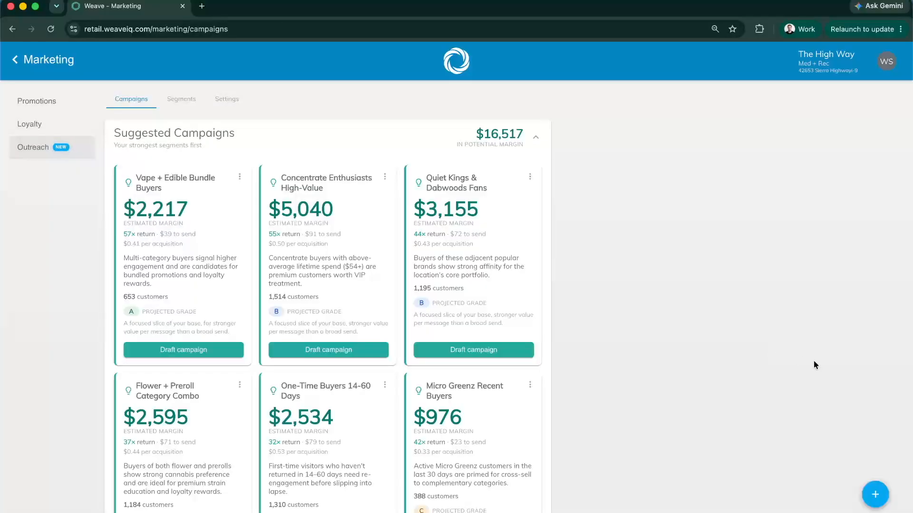
Open a blank new campaign, review the segment choices with Everyone kept as the audience, and cancel the campaign
{"action": "left_click", "coordinate": [874, 494]}
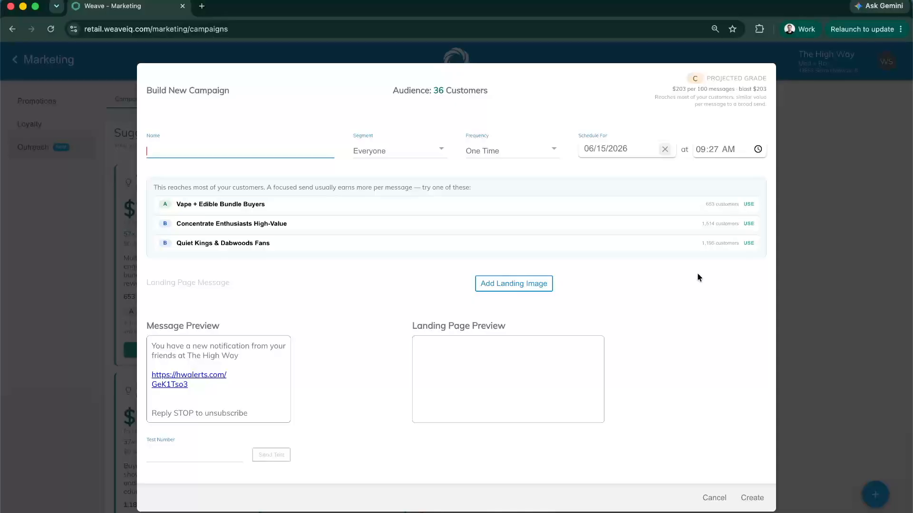
{"action": "left_click", "coordinate": [393, 150]}
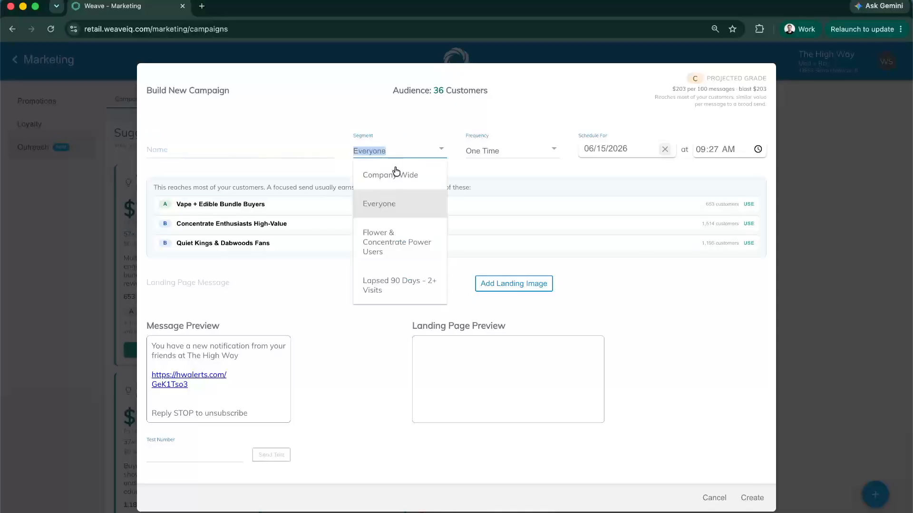
{"action": "left_click", "coordinate": [390, 194]}
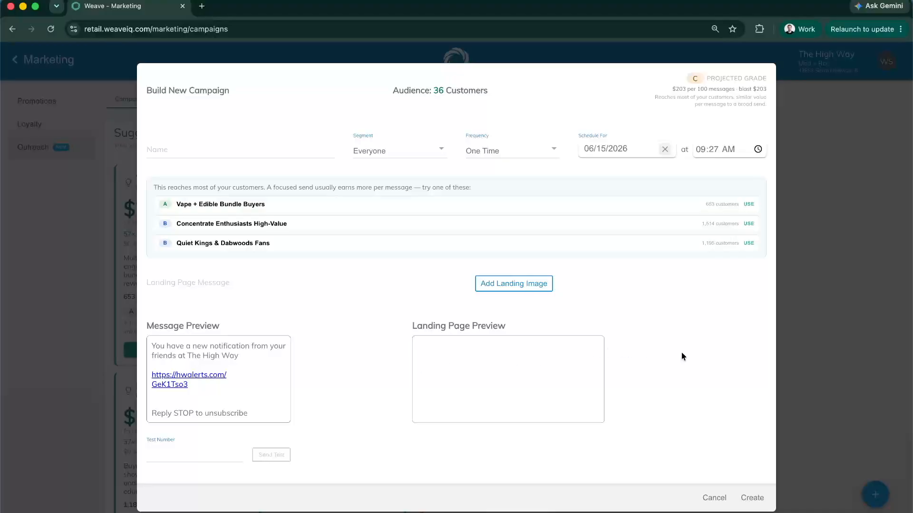
{"action": "left_click", "coordinate": [715, 498]}
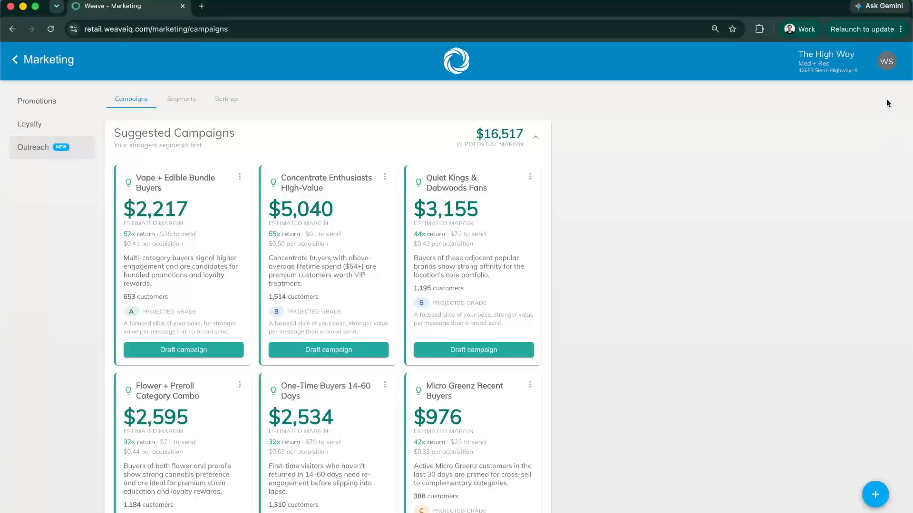
Open the Support page from the account options and look over its resources and contact details
{"action": "left_click", "coordinate": [886, 62]}
{"action": "left_click", "coordinate": [844, 136]}
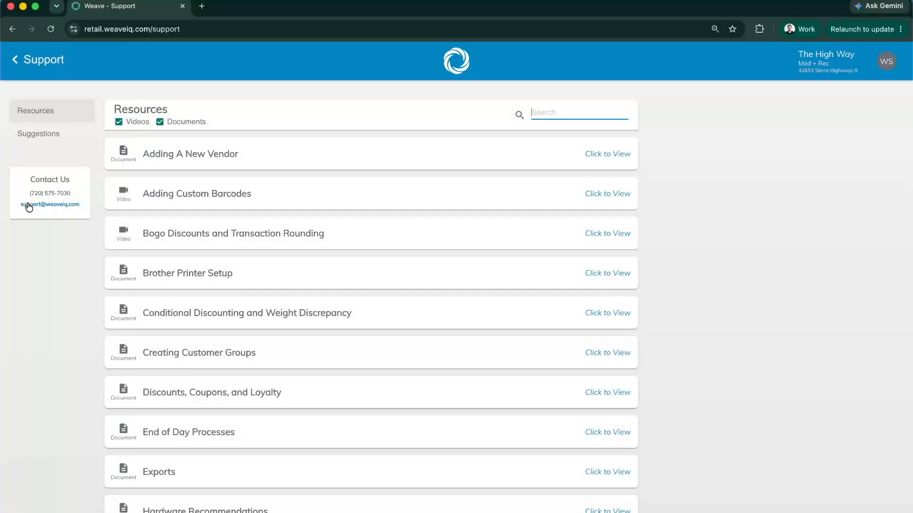
{"action": "scroll", "coordinate": [35, 255], "scroll_direction": "down", "scroll_amount": 1}
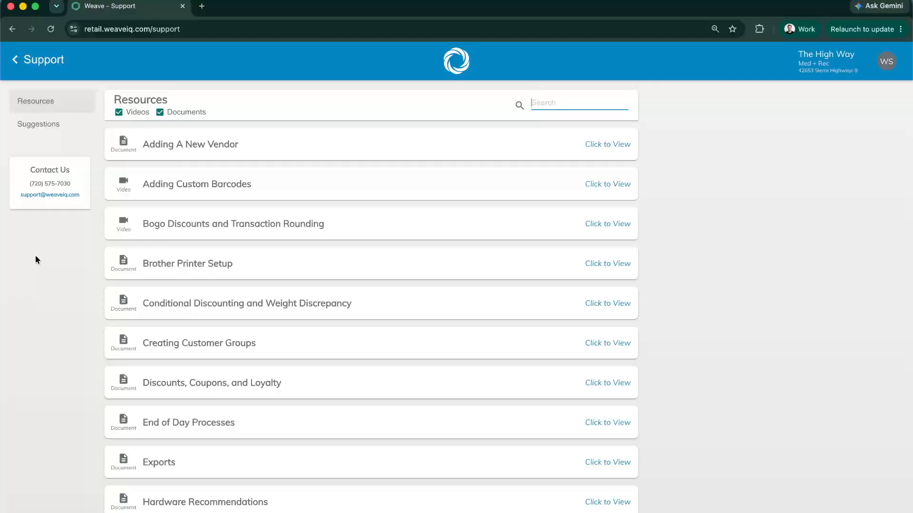
{"action": "scroll", "coordinate": [35, 260], "scroll_direction": "up", "scroll_amount": 1}
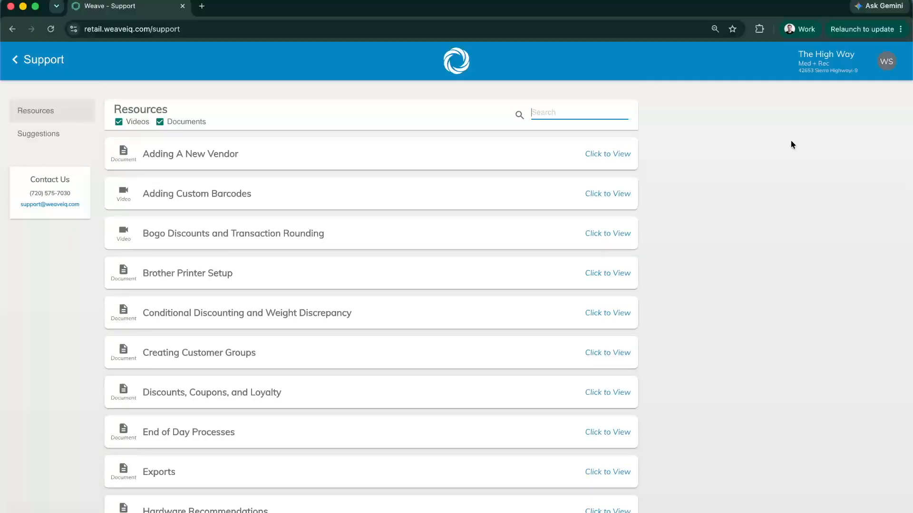